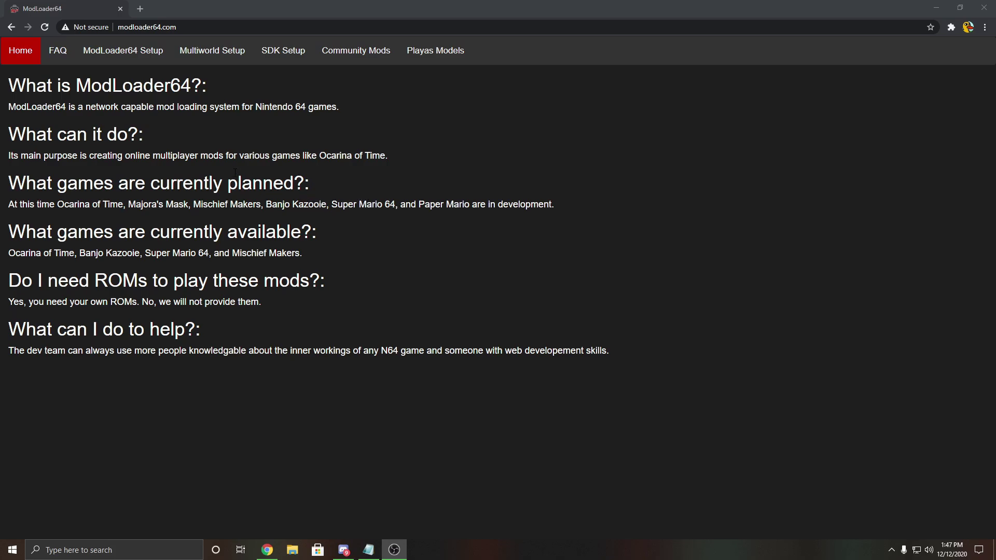
- Download and install the VC++ 2017 x86 Runtime Libraries from the ModLoader64 Setup page, without restarting the computer
left_click(137, 62)
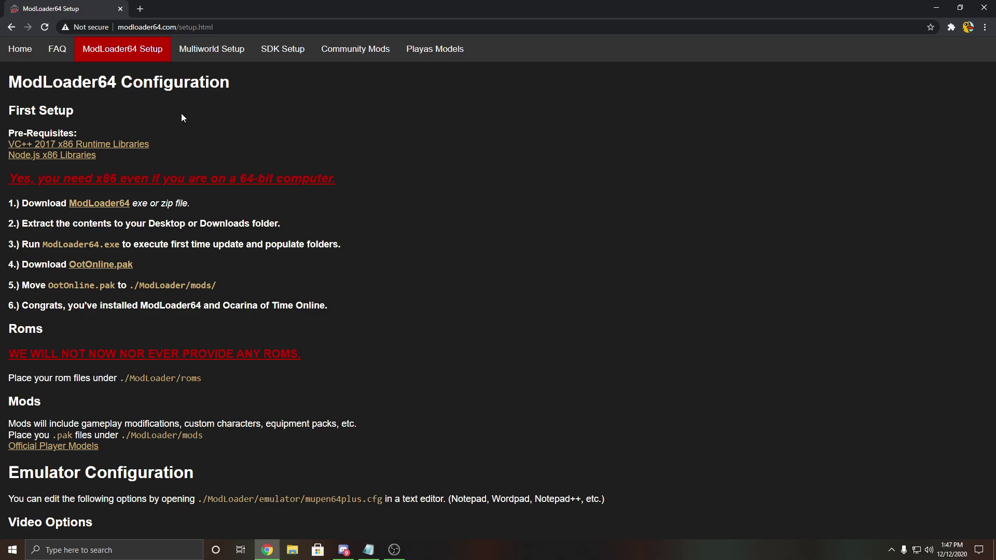
left_click(110, 150)
left_click(73, 522)
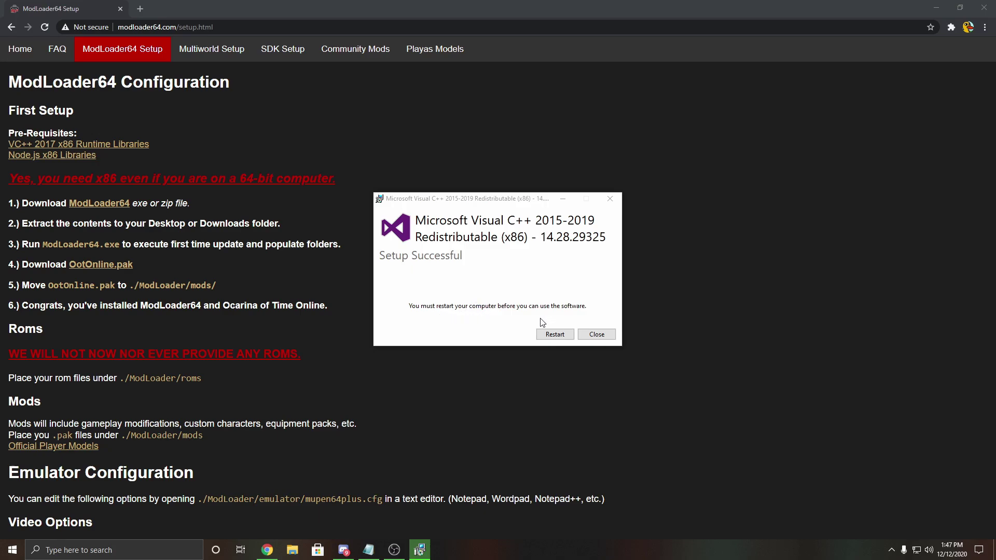
left_click(609, 335)
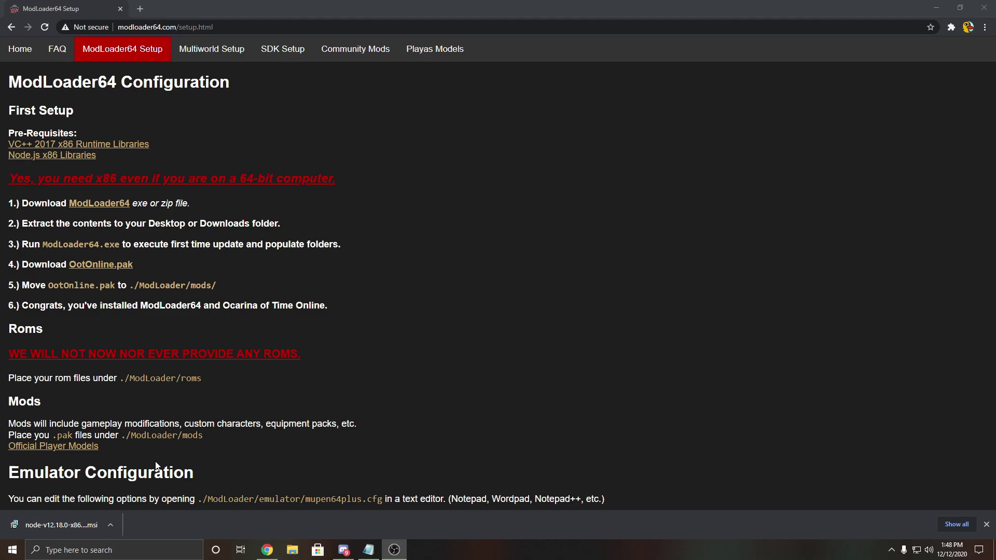
- Try to install the Node.js x86 libraries with the downloaded node-v12.18.0-x86 installer
left_click(86, 522)
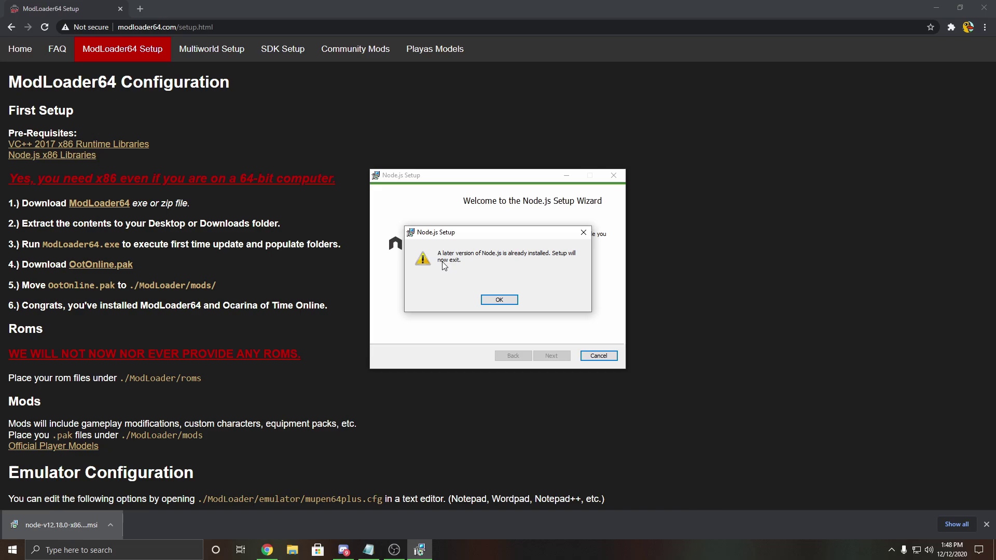
left_click(499, 300)
left_click(551, 356)
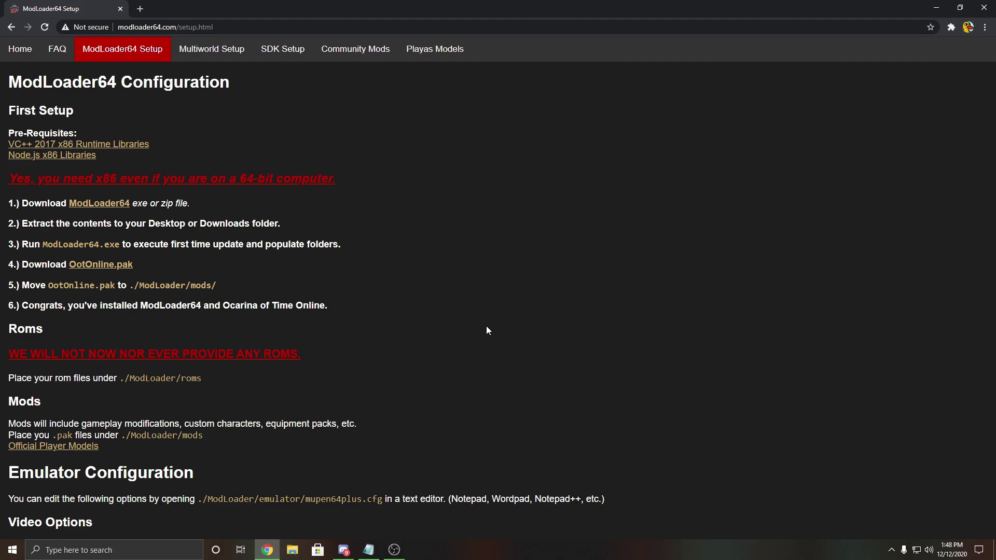
- Download modloader64-gui-1.1.60-ia32-win.zip and OotOnline.pak from the latest releases linked on the setup page
left_click(100, 205)
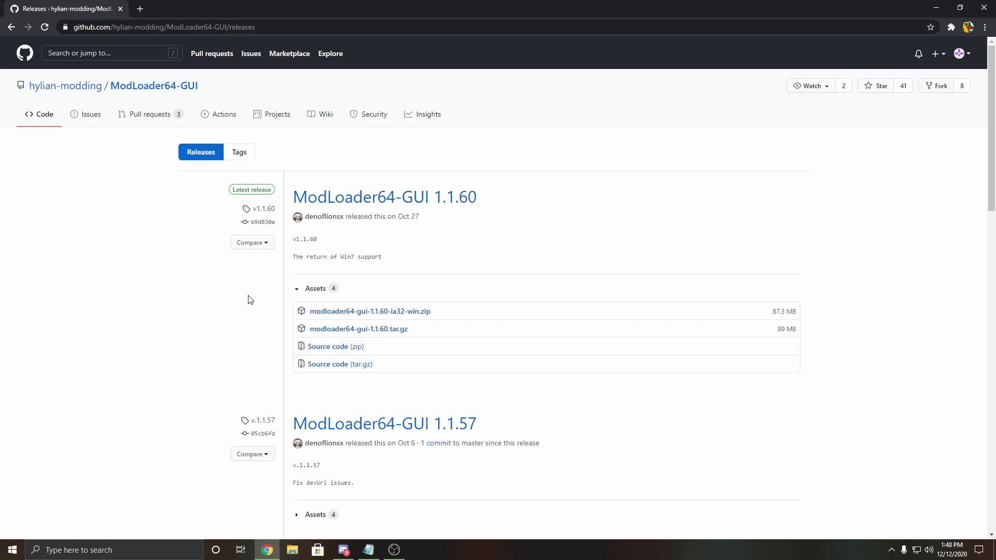
left_click(410, 318)
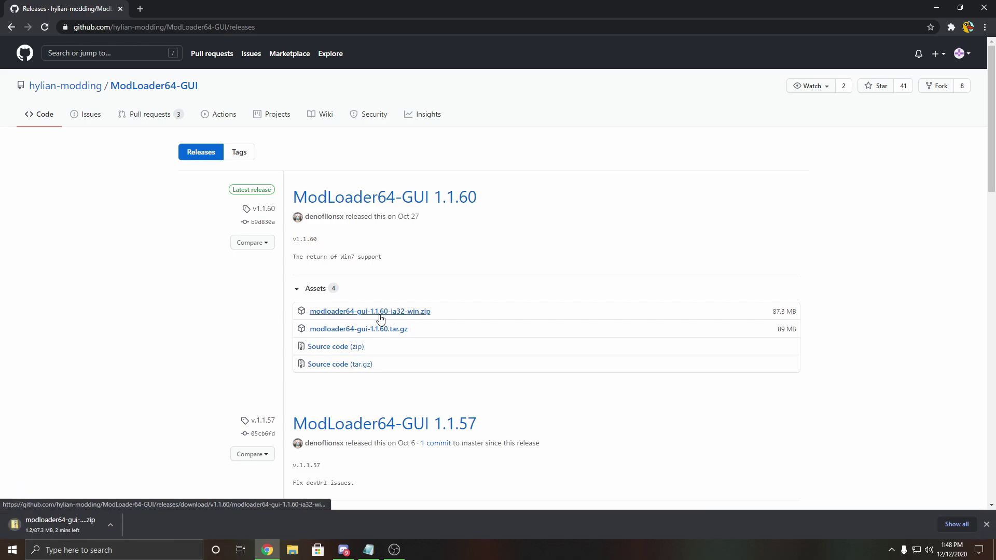
left_click(11, 27)
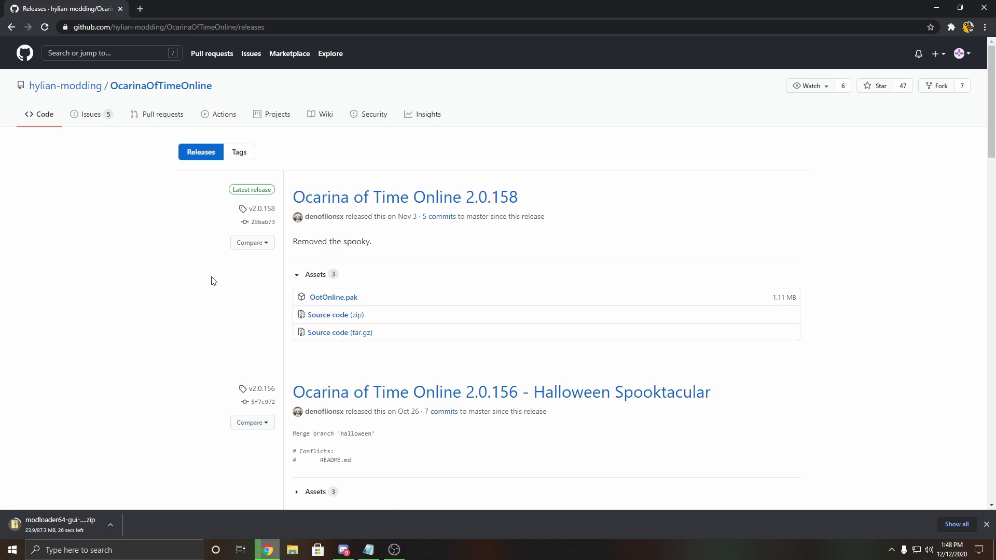
left_click(336, 300)
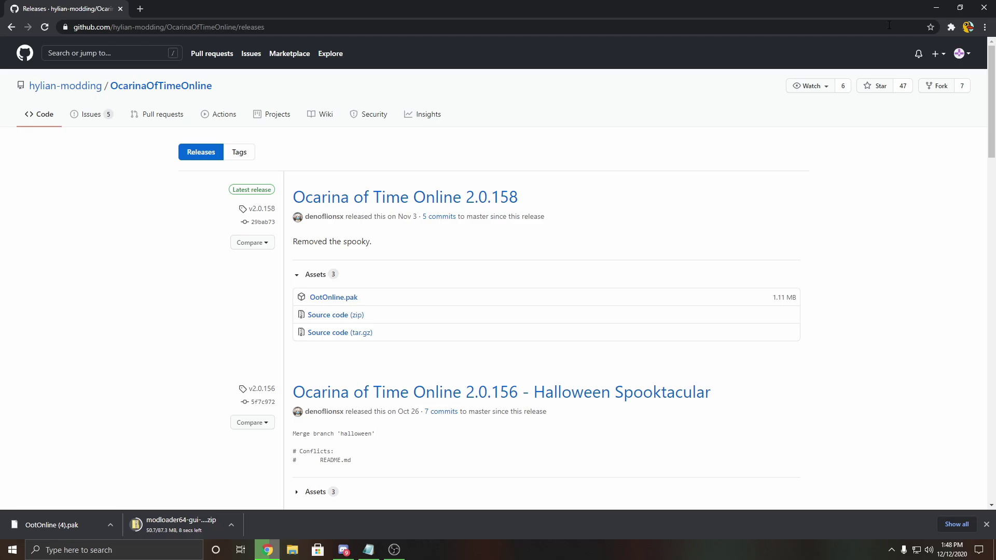
- Run modloader64-gui from the Modloader64 desktop folder to perform its first-time update, and close the launcher
left_click(933, 13)
left_click_drag(612, 269, 390, 207)
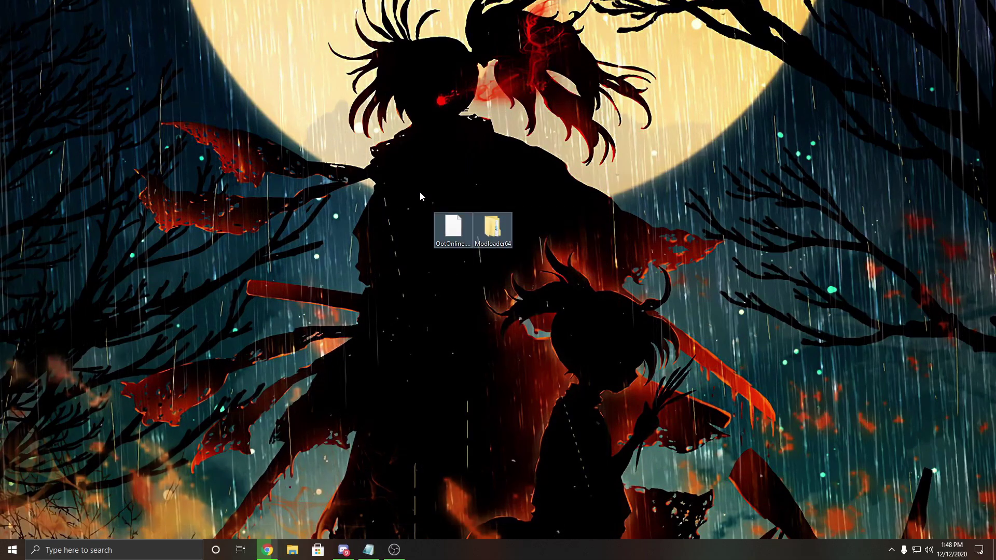
double_click(492, 228)
double_click(396, 284)
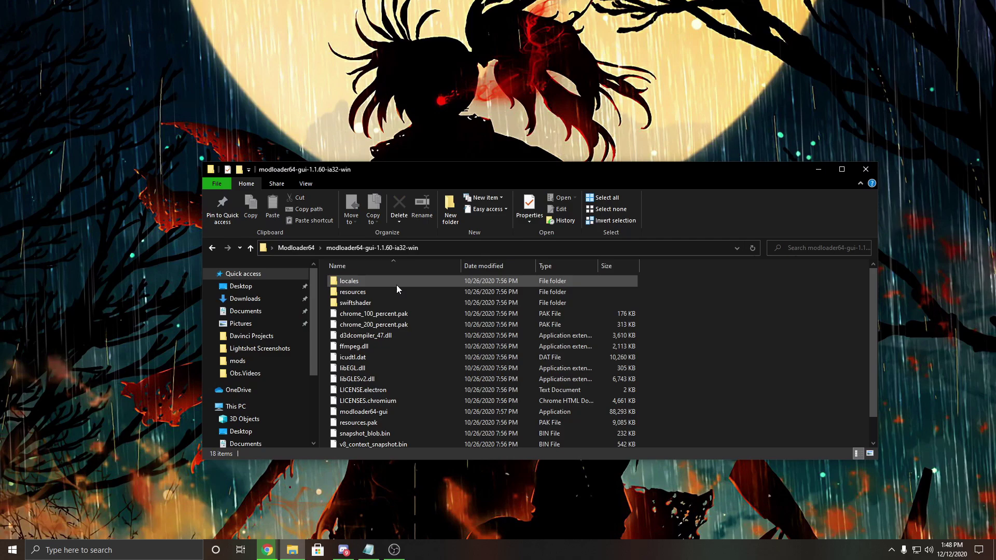
scroll(405, 311, "down", 1)
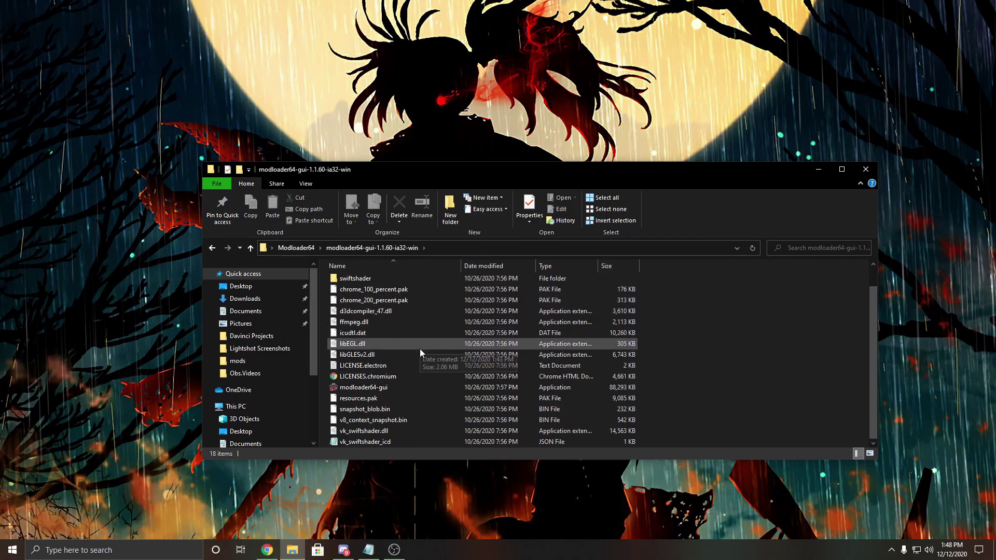
left_click(421, 388)
double_click(422, 388)
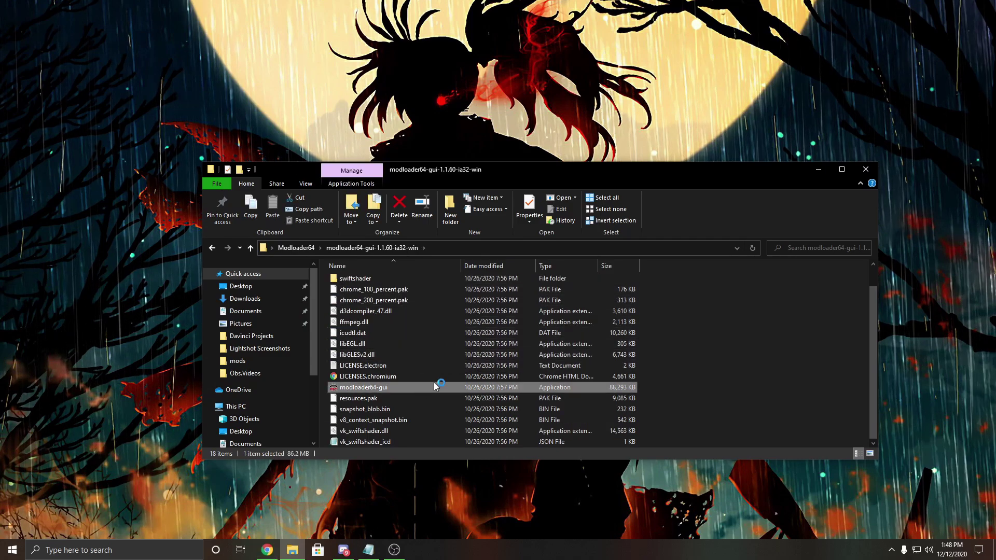
left_click(820, 173)
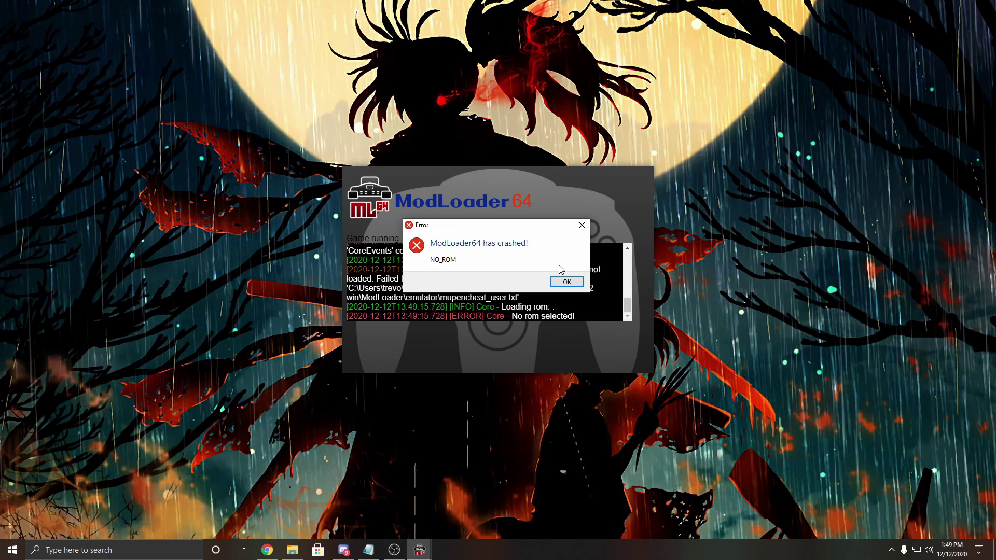
left_click(567, 285)
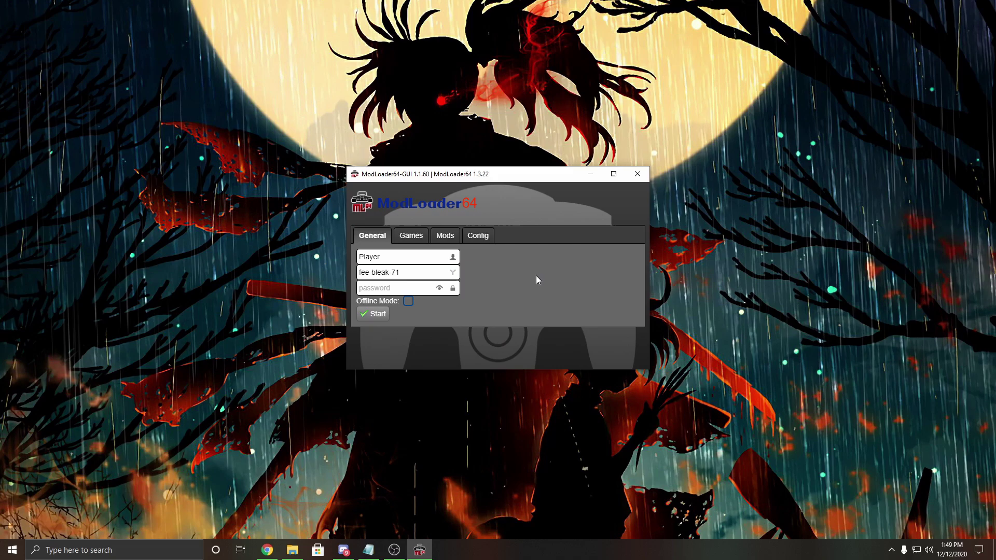
left_click(640, 176)
- Move OotOnline.pak from the desktop into the ModLoader/mods folder inside modloader64-gui-1.1.60-ia32-win
double_click(493, 228)
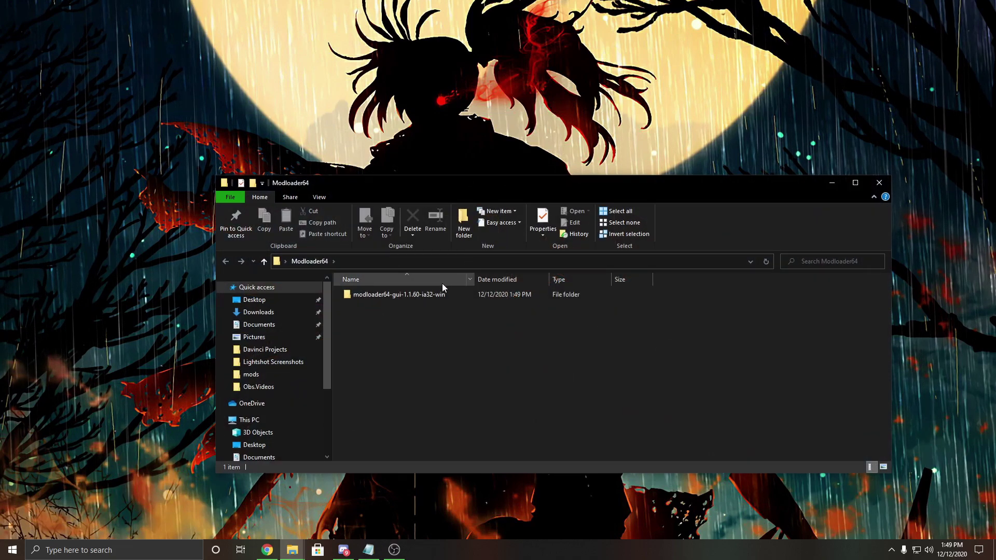
double_click(439, 291)
left_click_drag(493, 183, 777, 146)
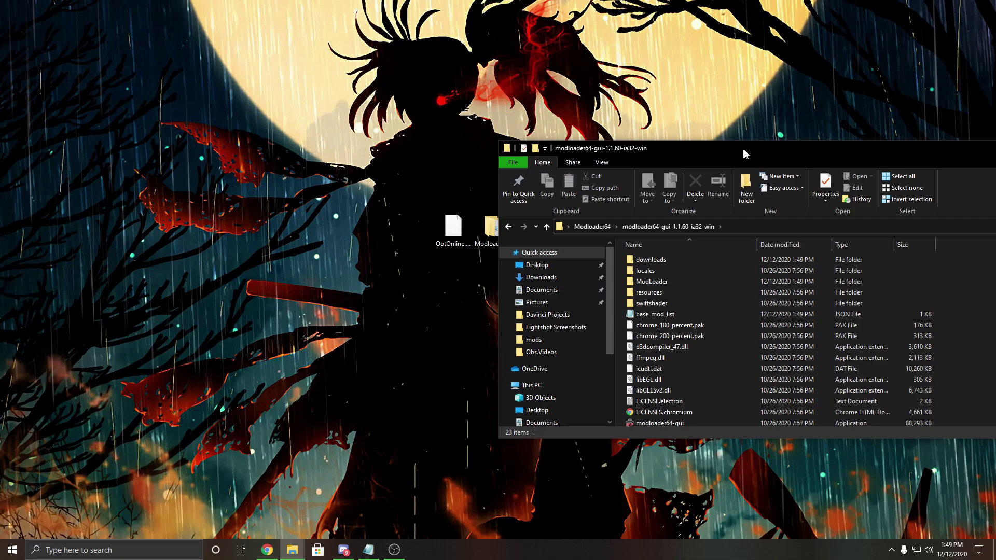
double_click(675, 282)
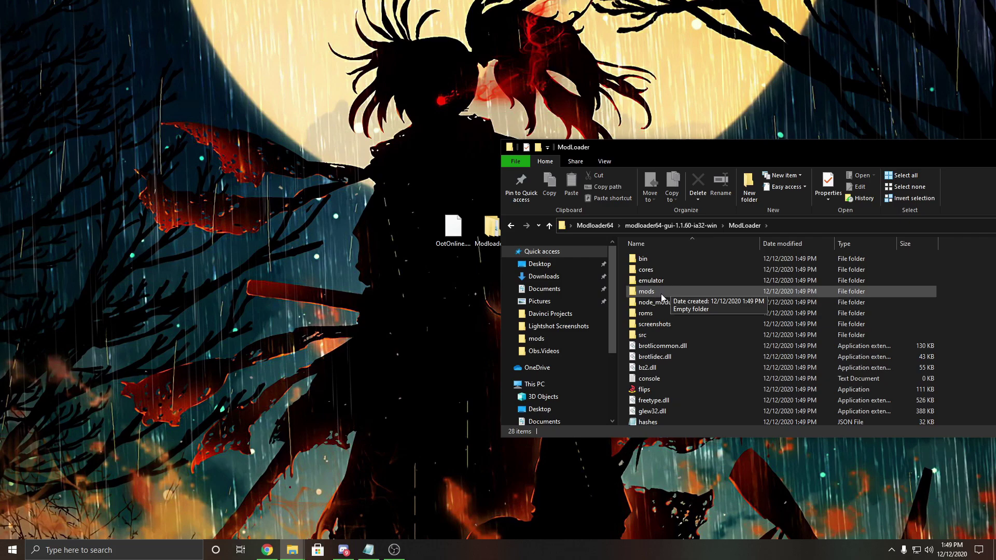
double_click(661, 294)
left_click_drag(453, 228, 715, 290)
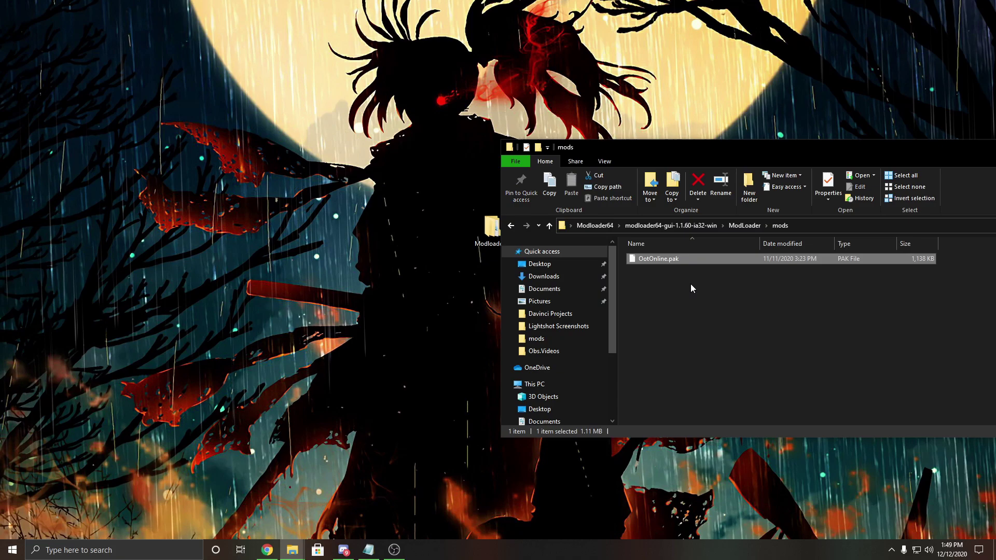
- Place the Legend of Zelda, The - Ocarina of Time.z64 ROM in the ModLoader/roms folder
left_click(746, 226)
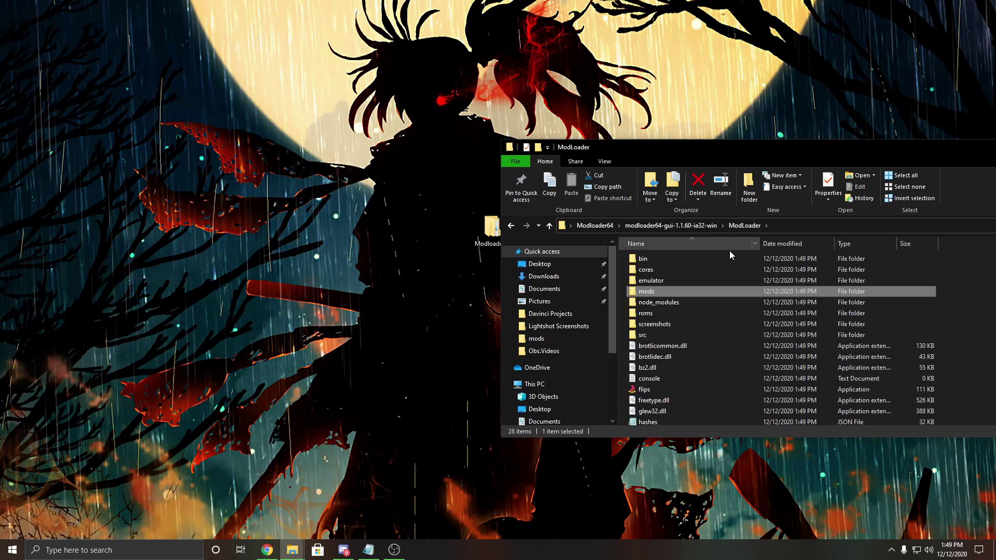
left_click(659, 315)
double_click(659, 314)
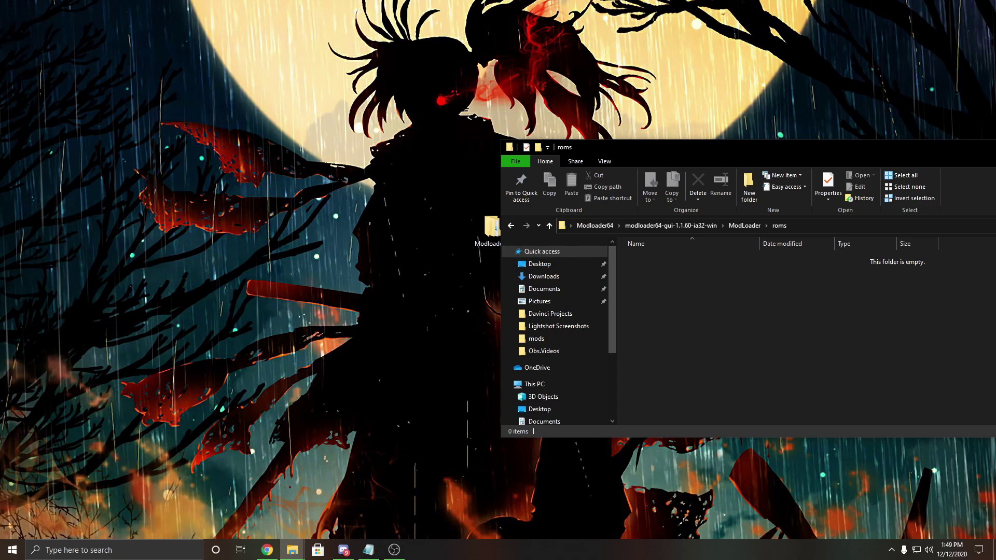
left_click_drag(0, 275, 655, 289)
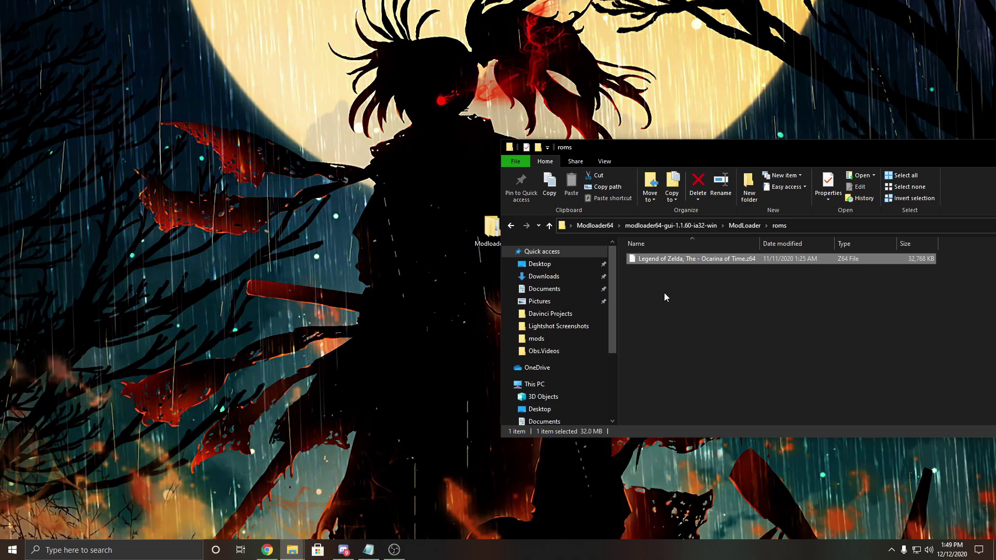
- Relaunch modloader64-gui and enable the Ocarina of Time ROM and the OotOnline mod
left_click(689, 226)
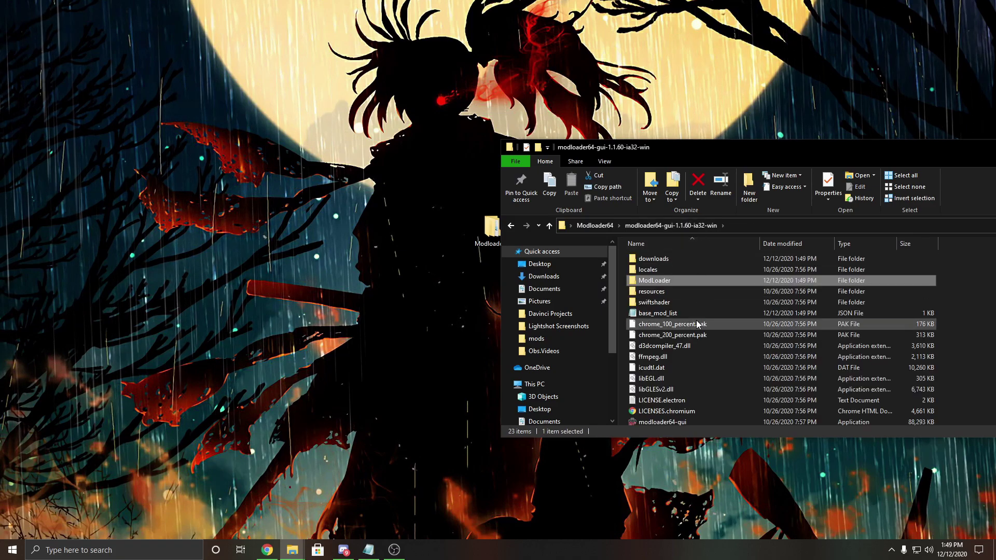
double_click(705, 366)
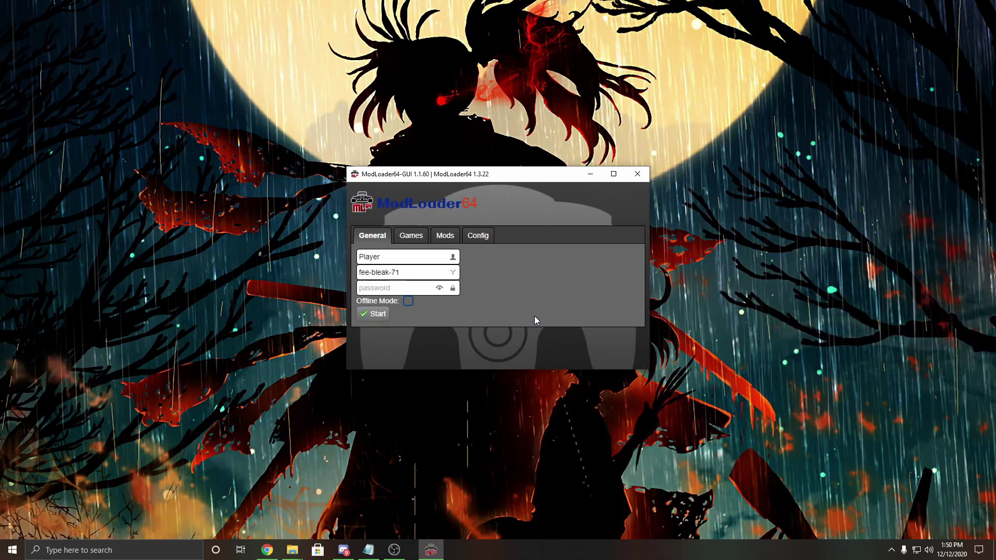
left_click(415, 240)
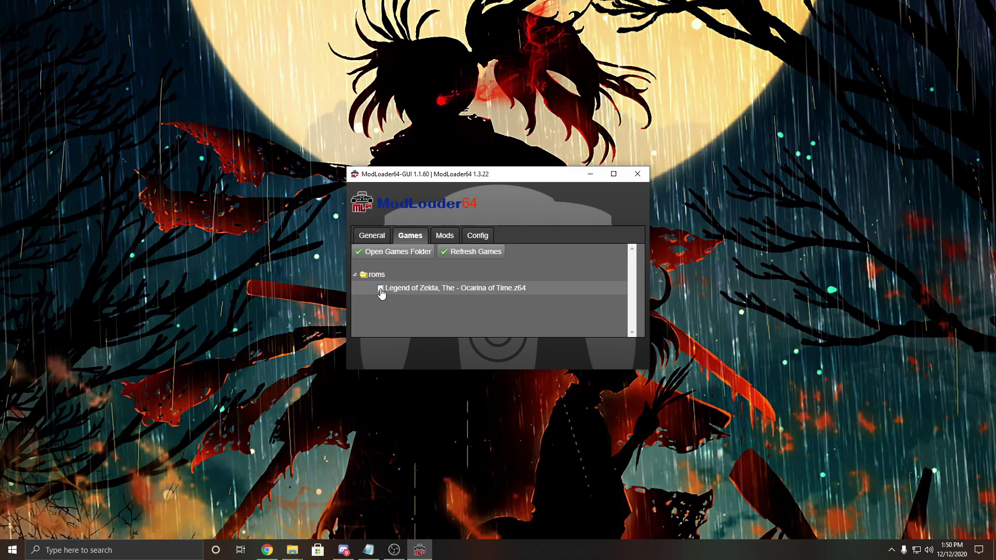
left_click(445, 237)
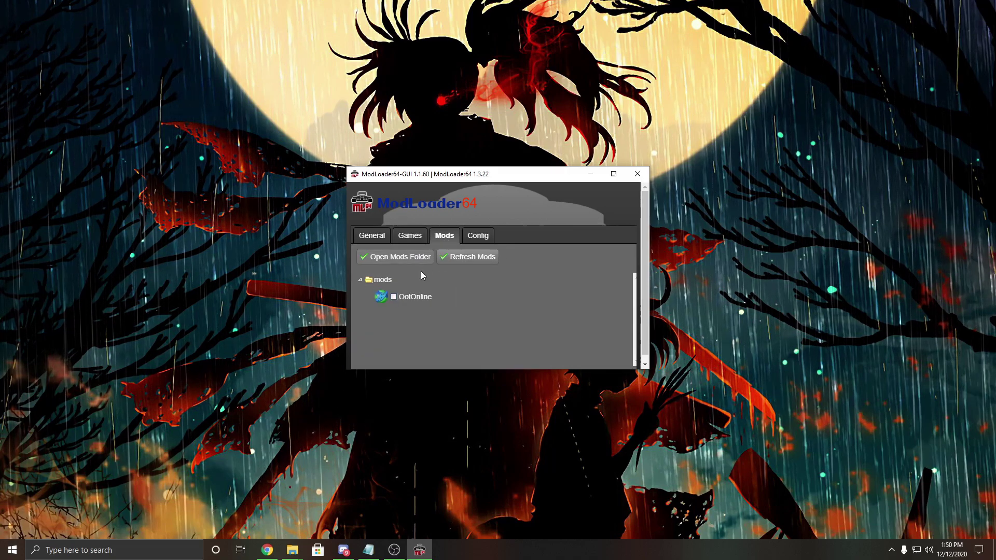
left_click(394, 299)
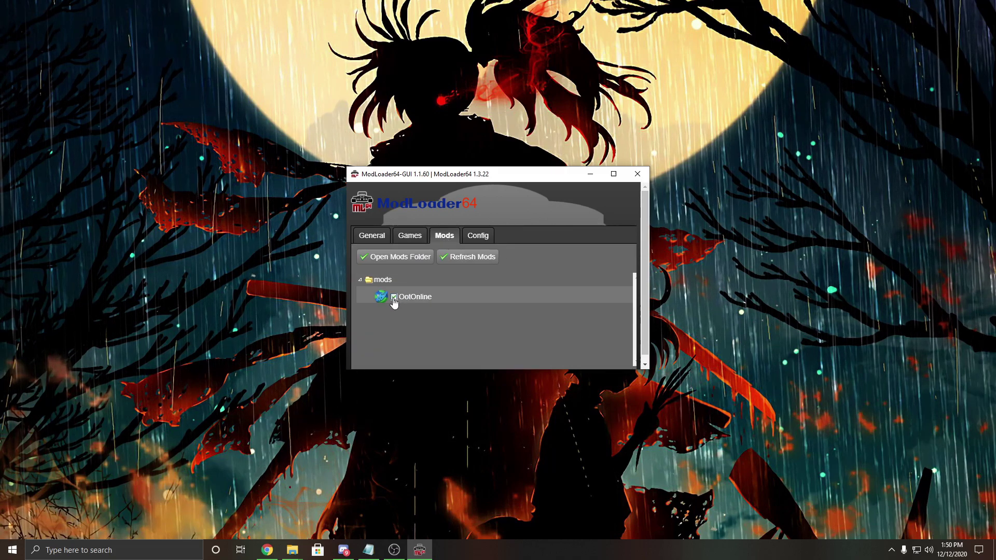
- Enter the player's name, set the lobby name to Tutorial, and start the game
left_click(380, 240)
double_click(395, 255)
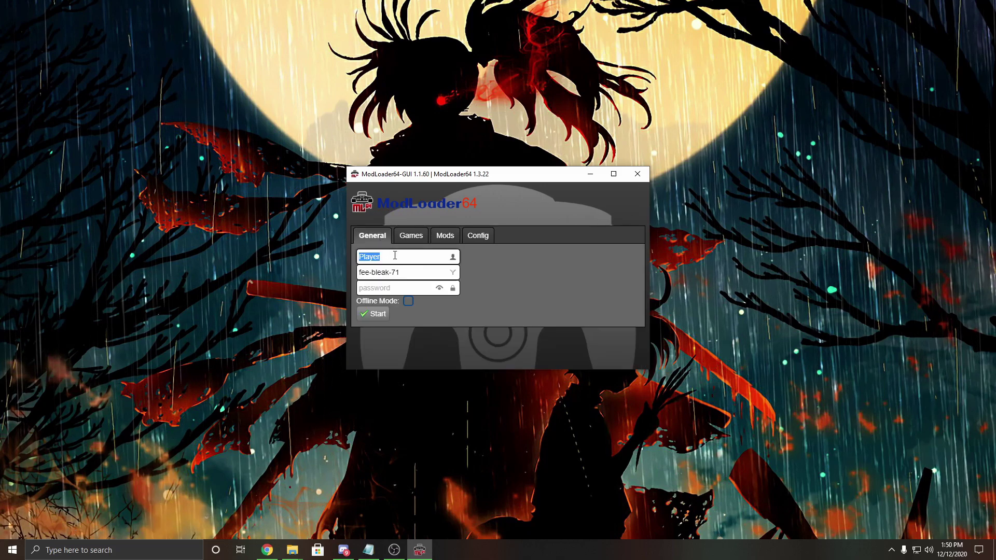
type("Carl")
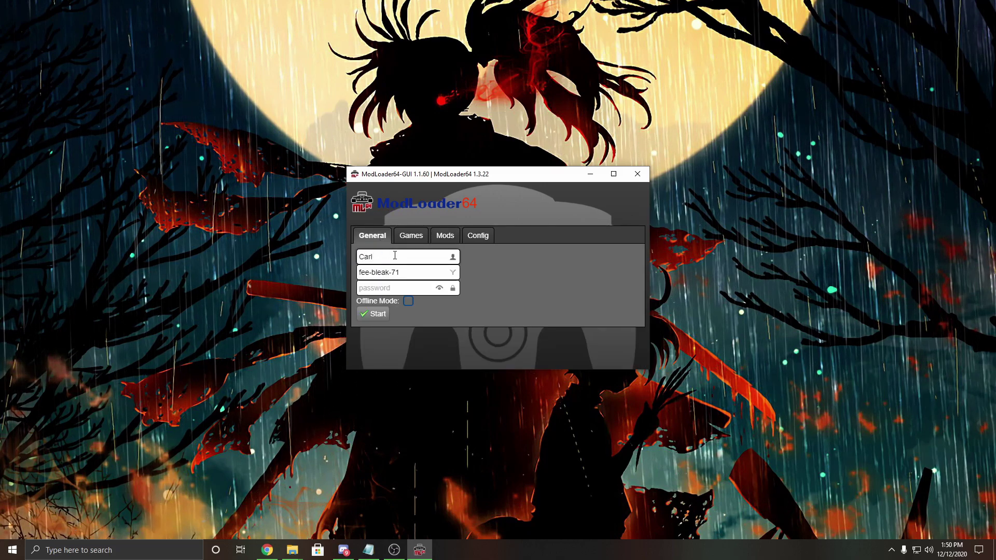
left_click(409, 274)
double_click(409, 274)
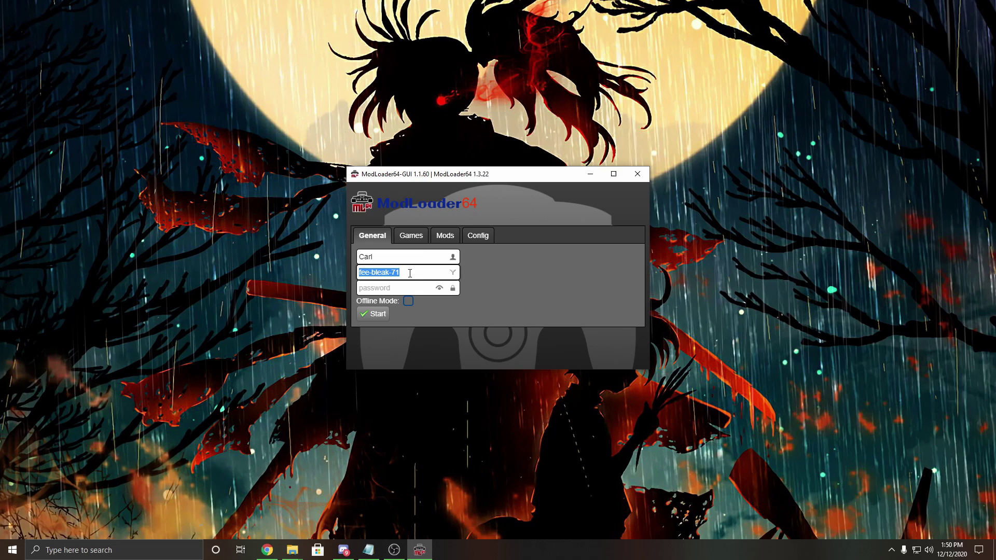
type("Tutori")
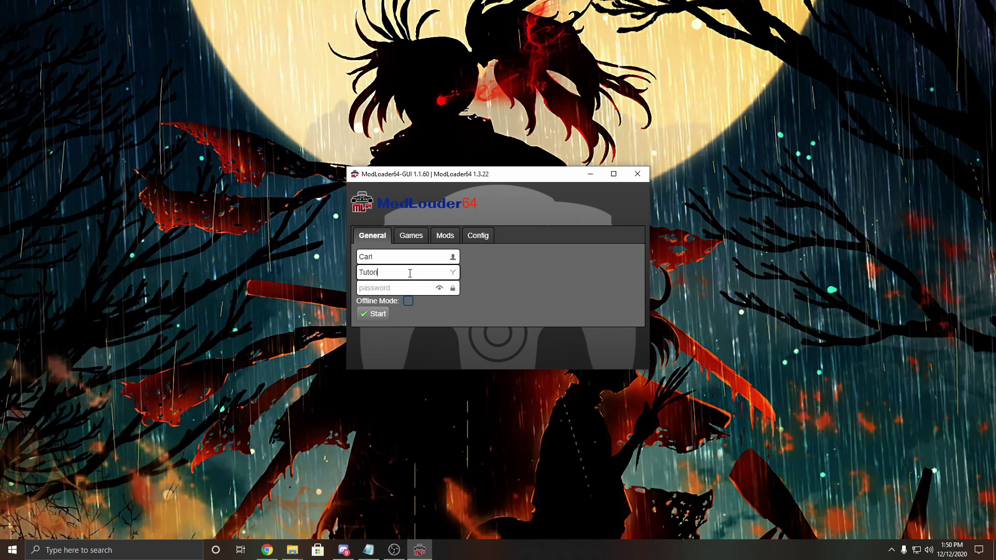
type("al")
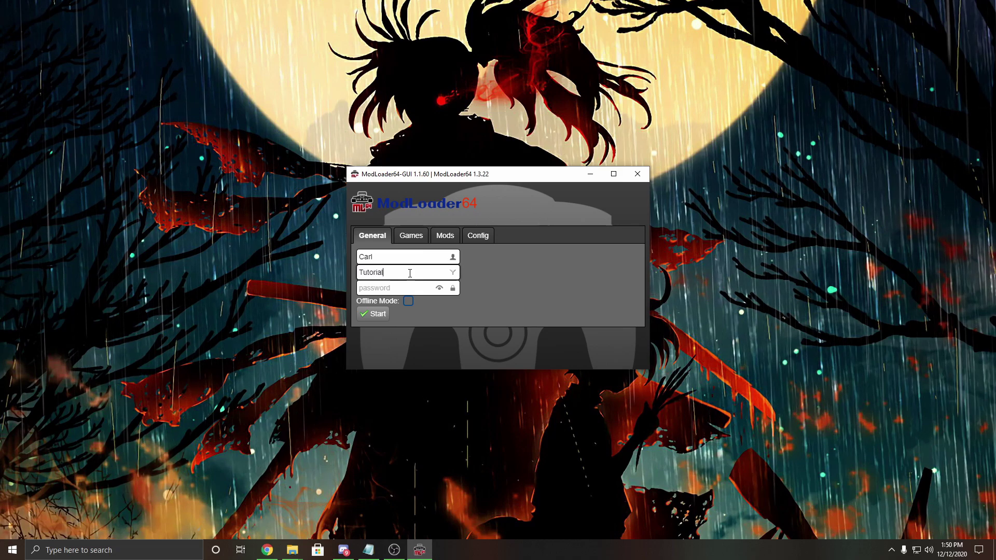
left_click(378, 315)
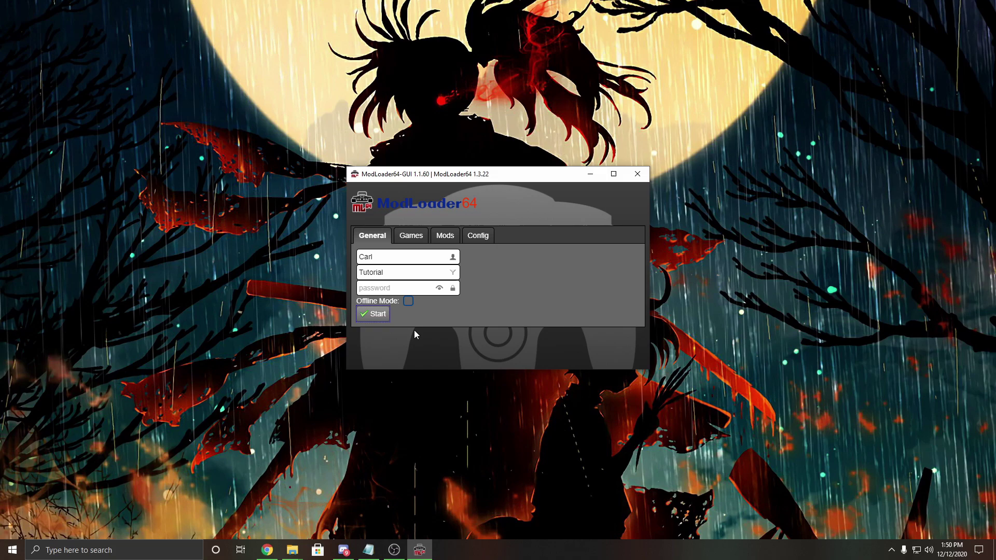
left_click(381, 317)
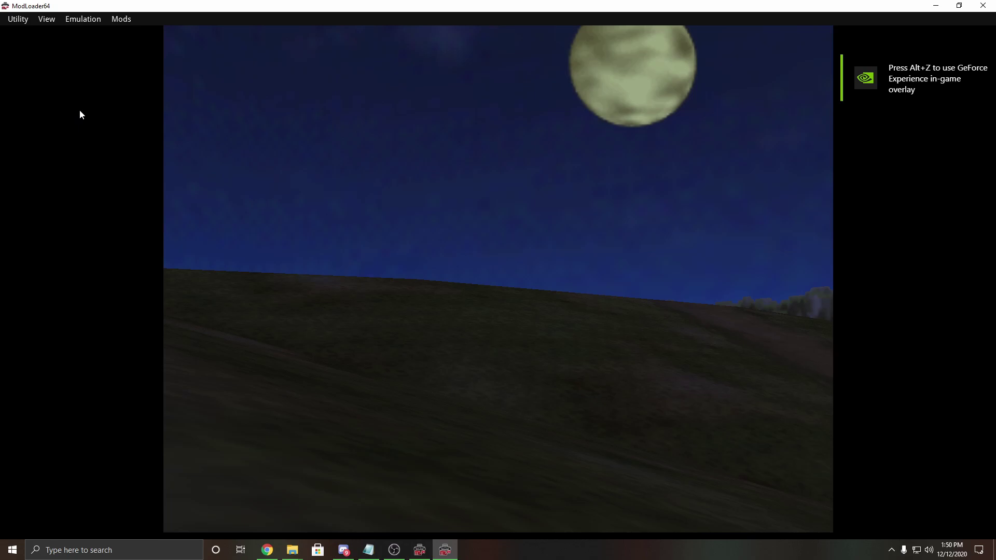
- Set controller 1's input device to Xbox One Elite Controller and bind all N64 controls to its axes, hat and buttons
left_click(20, 20)
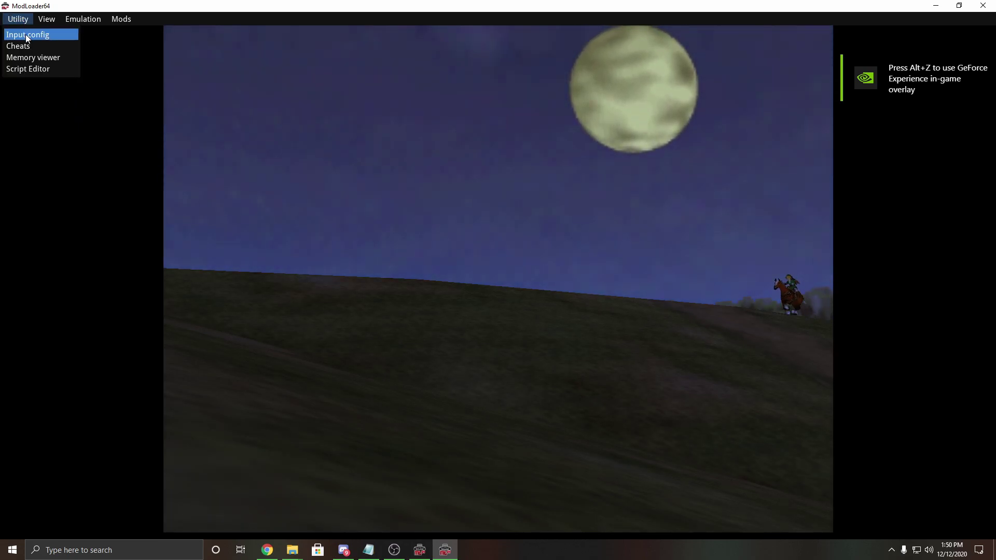
left_click(55, 36)
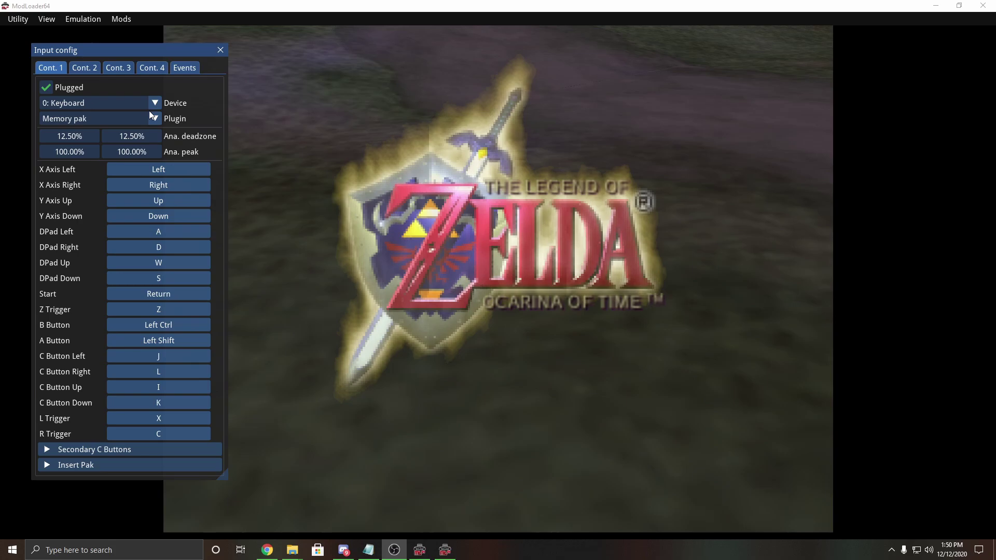
left_click_drag(68, 59, 342, 92)
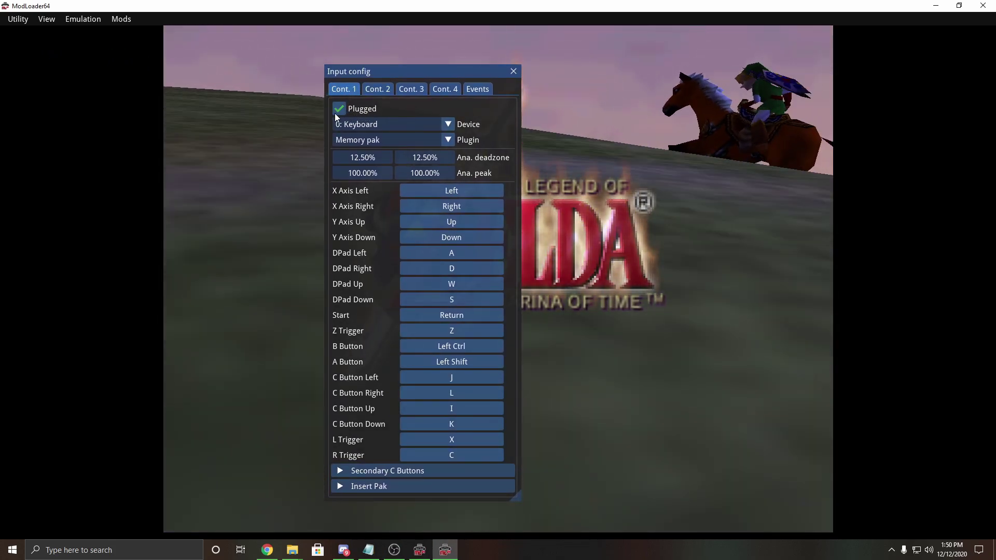
left_click(448, 124)
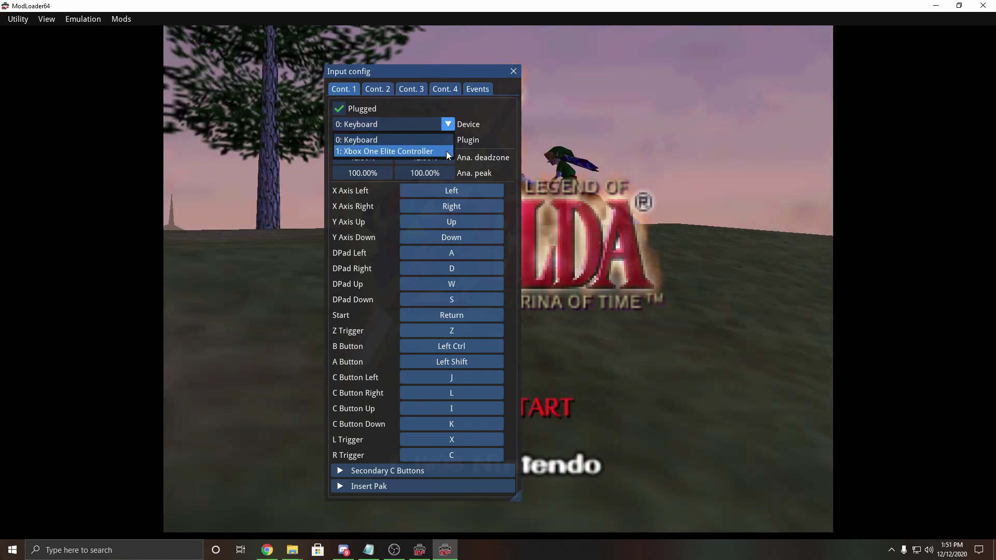
left_click(447, 151)
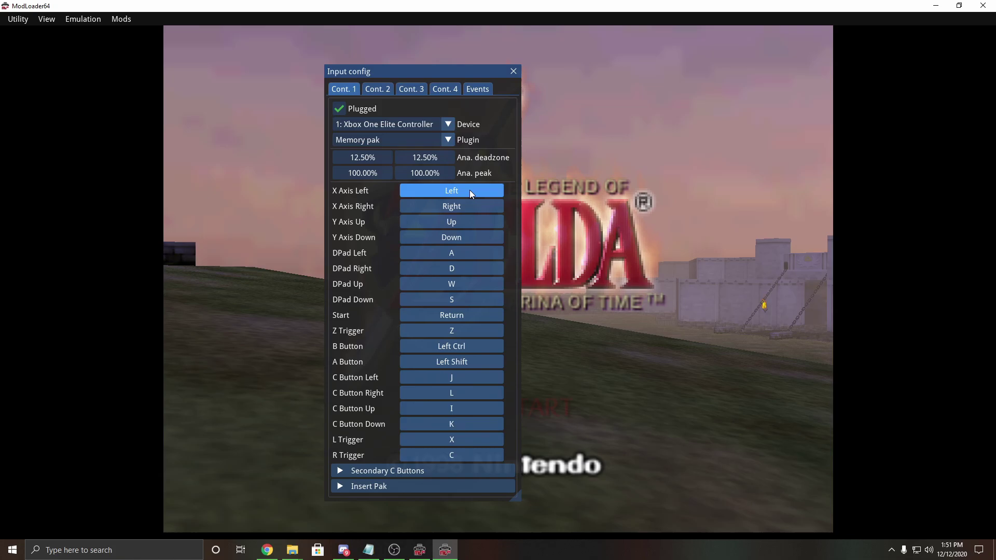
left_click(469, 190)
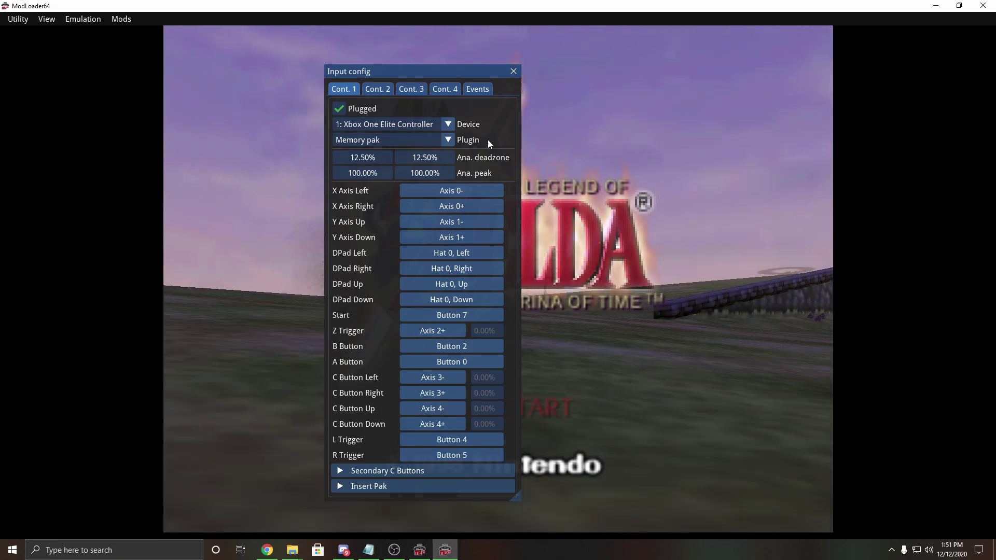
left_click(513, 71)
- Enter the file selection from the title screen, start a new save in File 1, and spell out the player's name
key("Return")
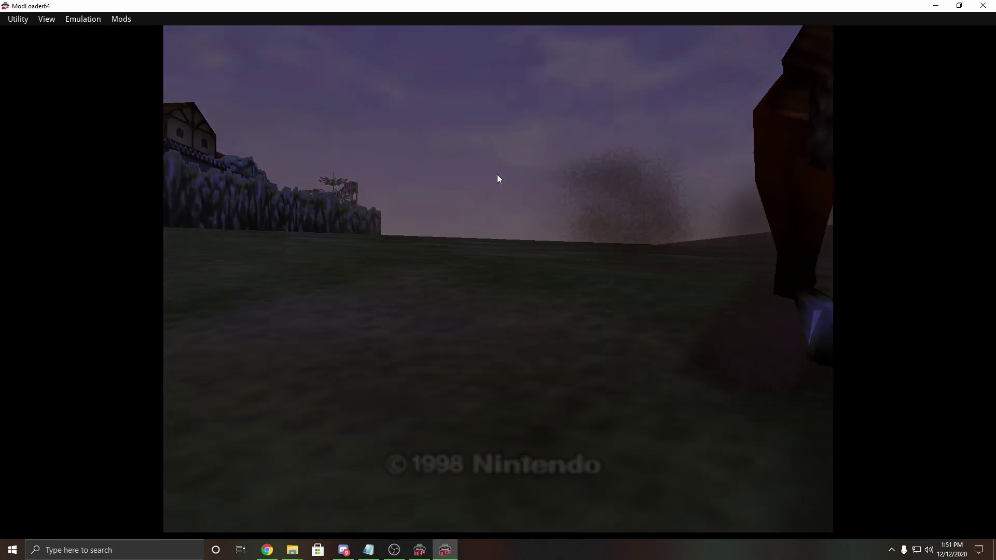
key("Return")
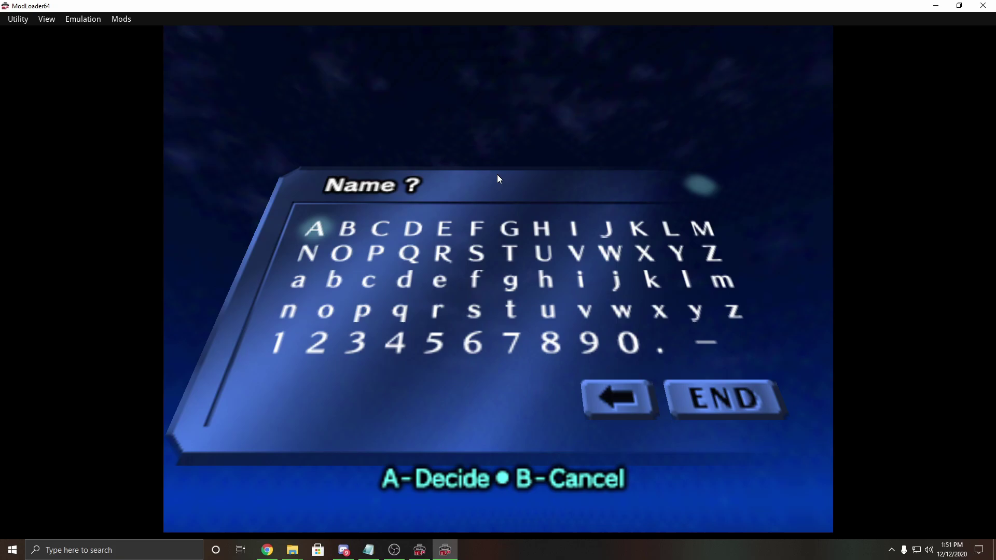
key("Right")
key("Right")
key("Return")
key("Down")
key("Down")
key("Left")
key("Left")
key("Return")
key("Down")
key("Right")
key("Right")
key("Right")
key("Right")
key("Return")
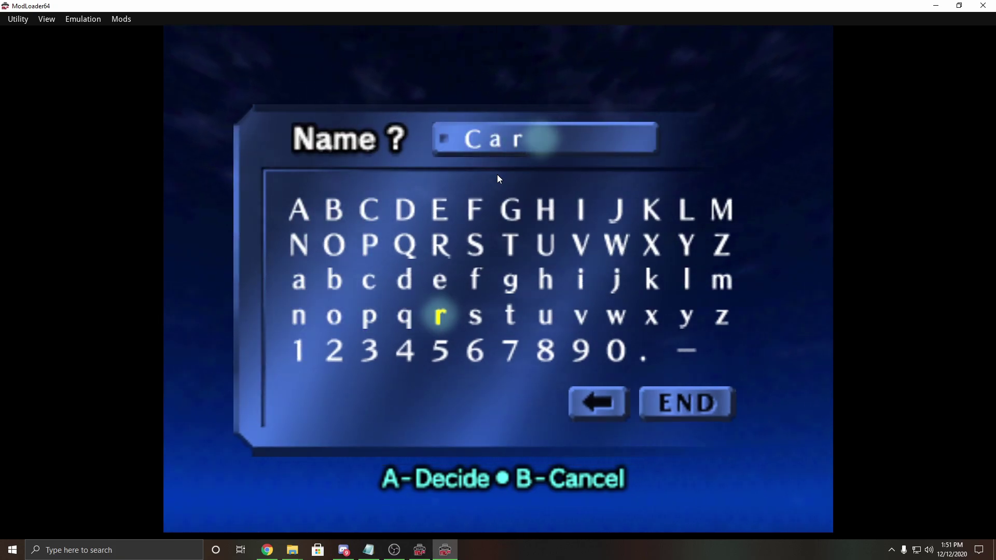
key("Up")
key("Right")
key("Right")
key("Right")
key("Right")
key("Right")
key("Right")
key("Right")
key("Return")
- Confirm the entered name and select File 1 for opening
key("Return")
key("Return")
key("Return")
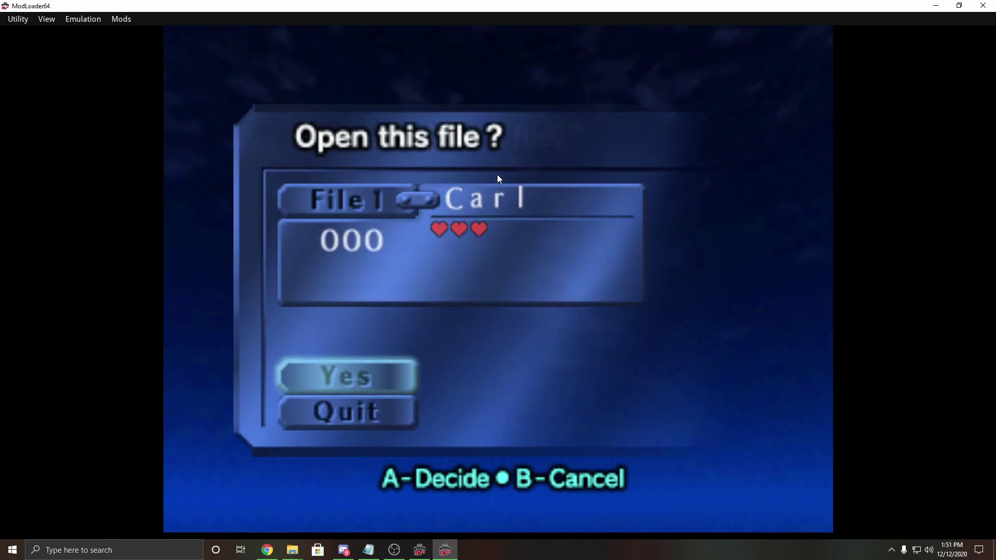